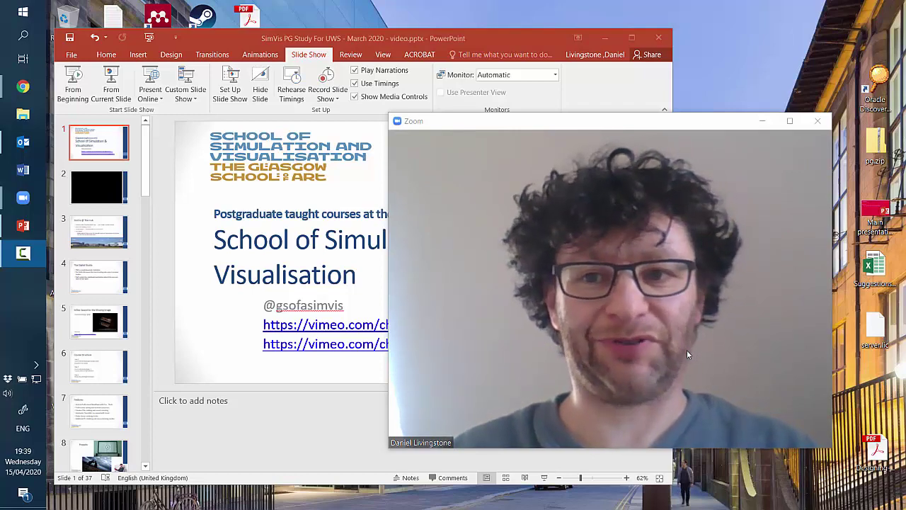
- Close the running Outlook window before presenting
mouse_move(690, 345)
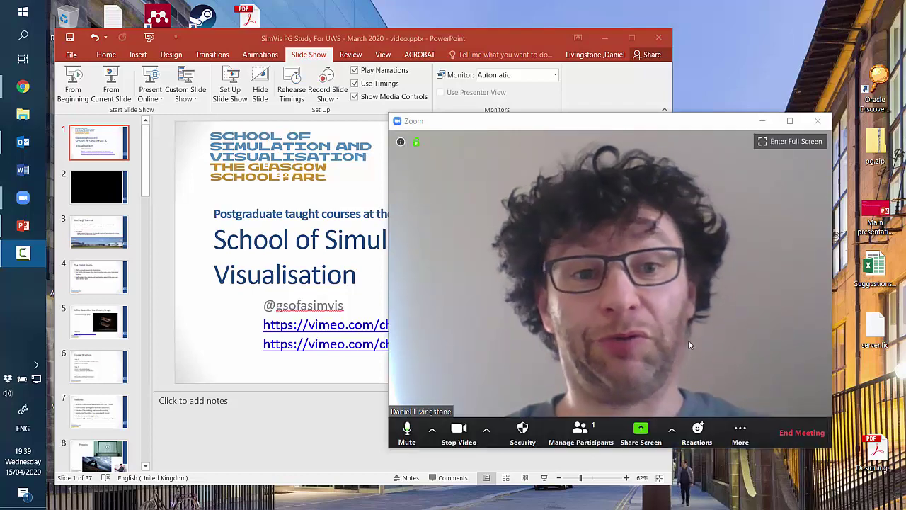
right_click(25, 147)
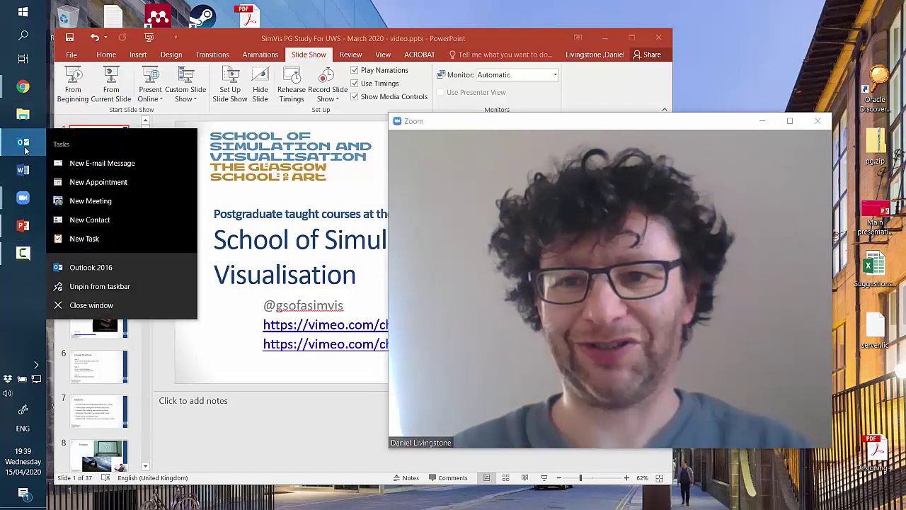
left_click(91, 304)
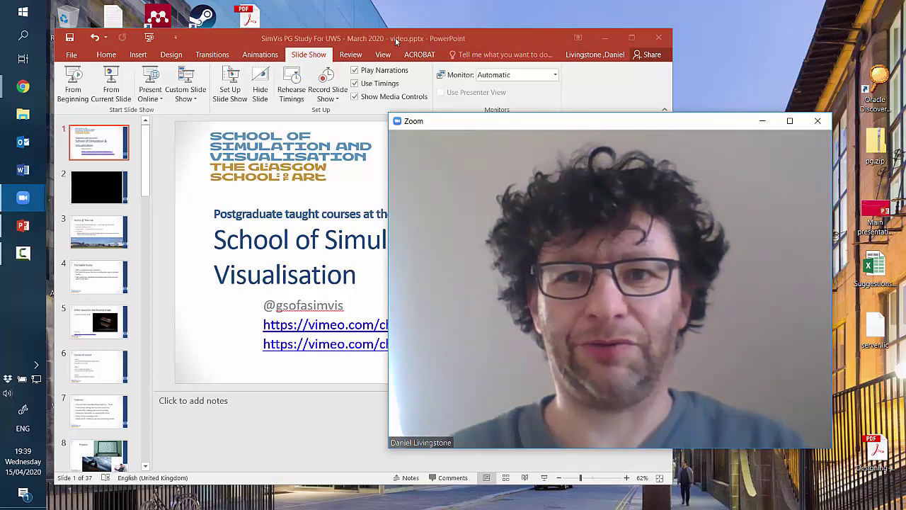
- Review the slide show setup options, keep the current settings, and bring the Zoom meeting window back to the front
left_click(238, 80)
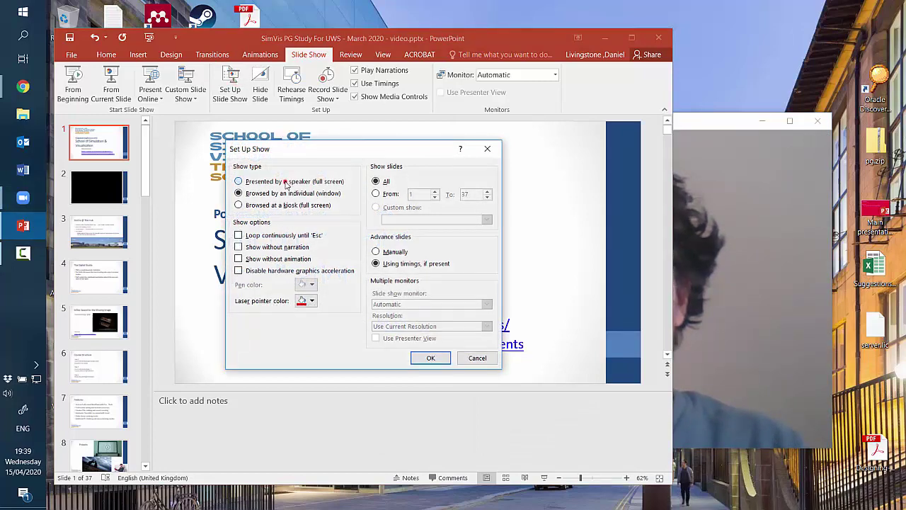
left_click(431, 358)
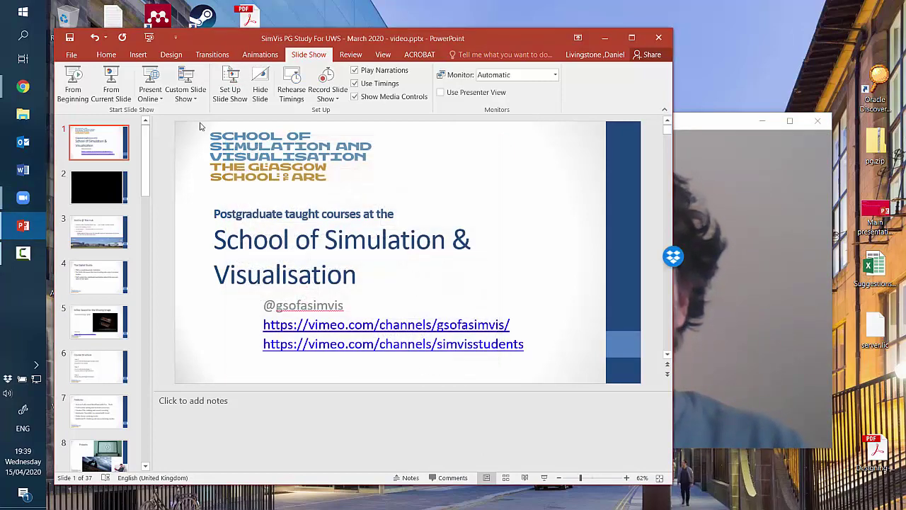
left_click(106, 54)
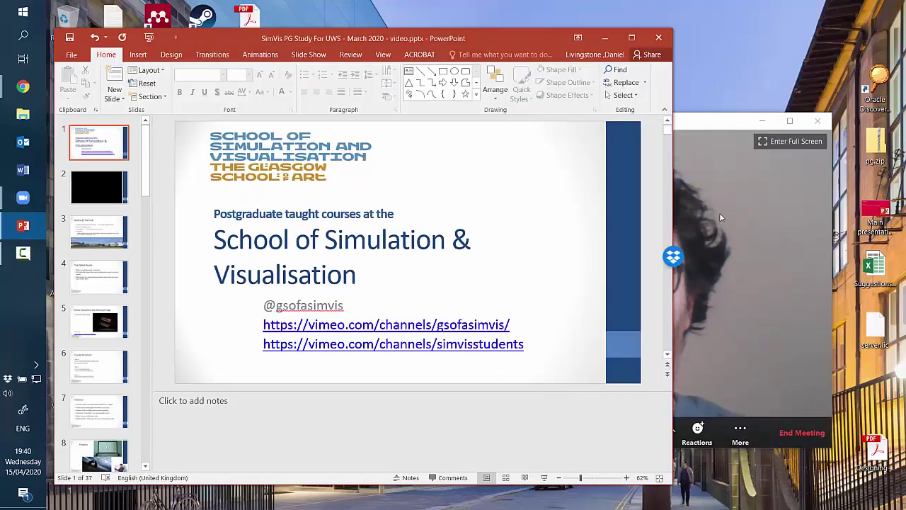
left_click(693, 129)
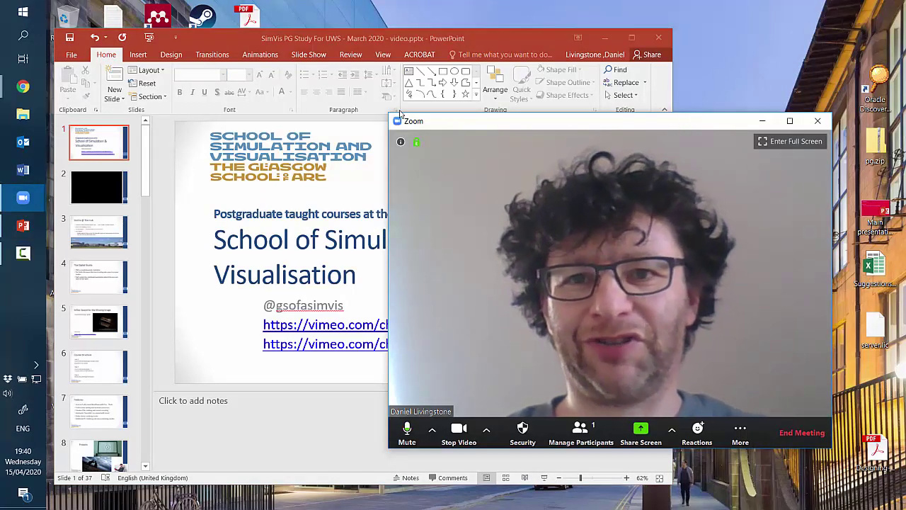
- Confirm the show type Browsed by an individual (window) in the slide show setup and start the slide show from slide 1
left_click(306, 61)
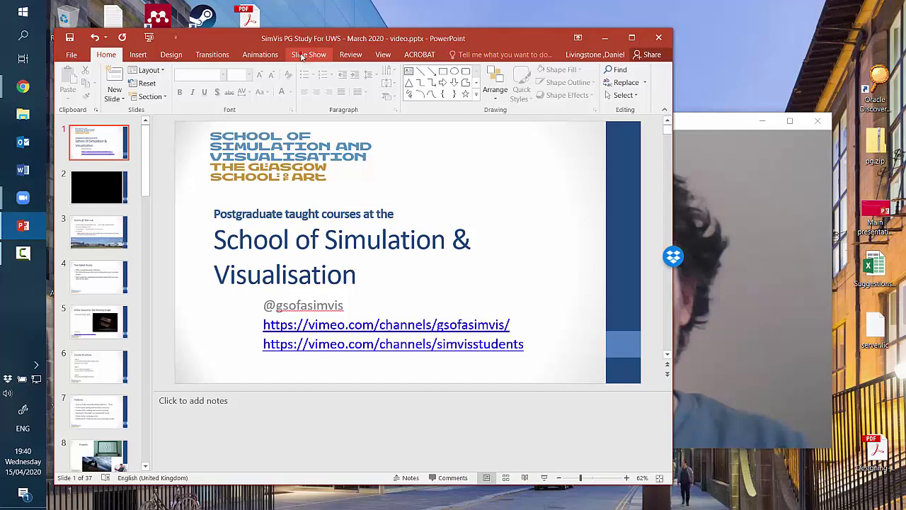
left_click(303, 57)
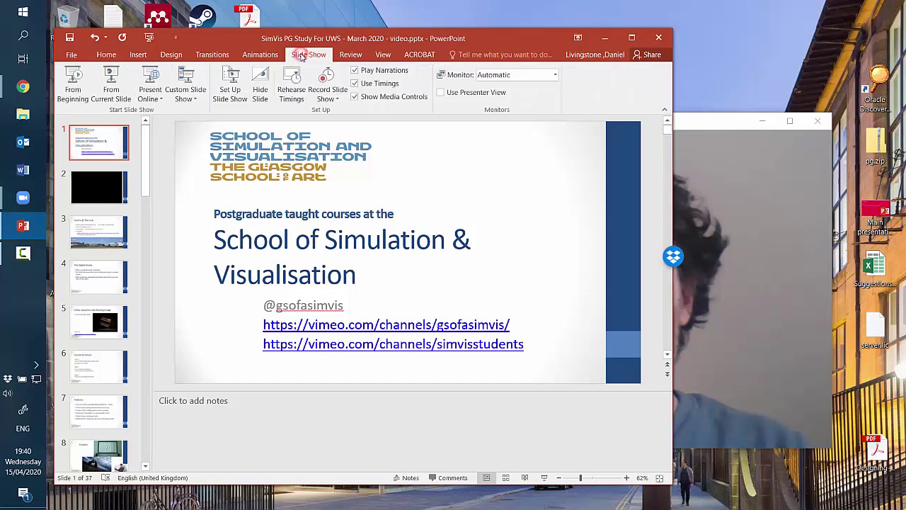
left_click(239, 81)
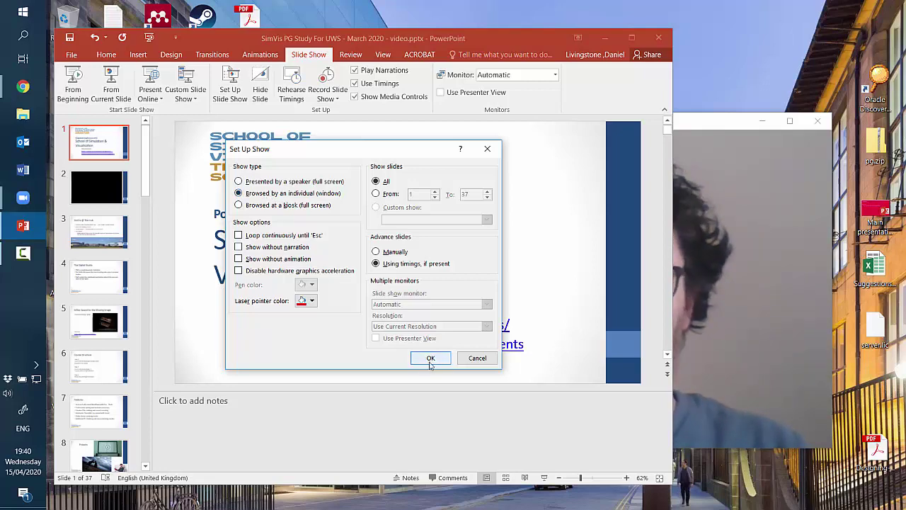
left_click(431, 358)
left_click(543, 477)
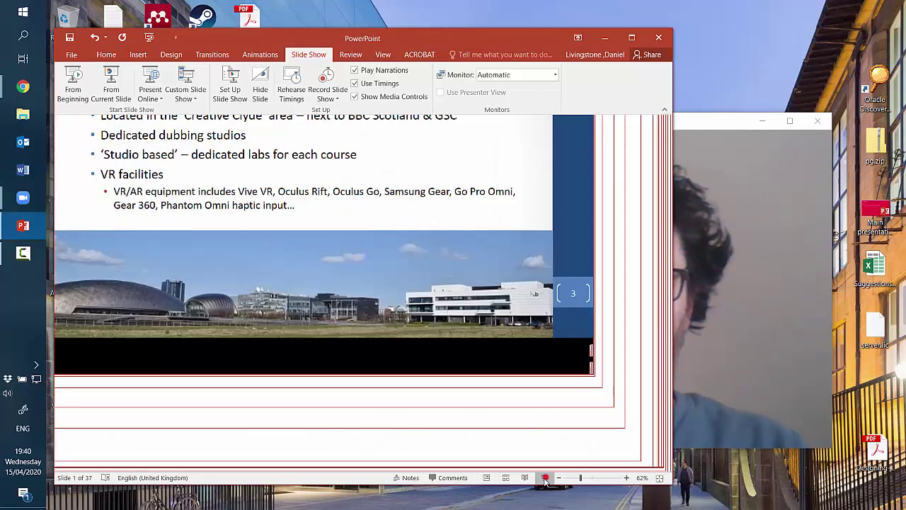
- Share the PowerPoint Slide Show window in the Zoom meeting with computer sound and video clip optimization, and reposition the shared window on the desktop
mouse_move(724, 300)
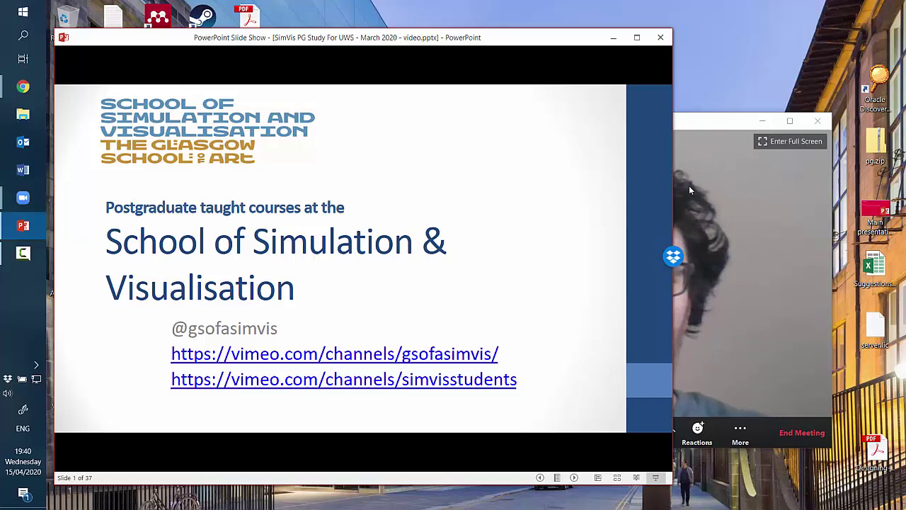
left_click(695, 123)
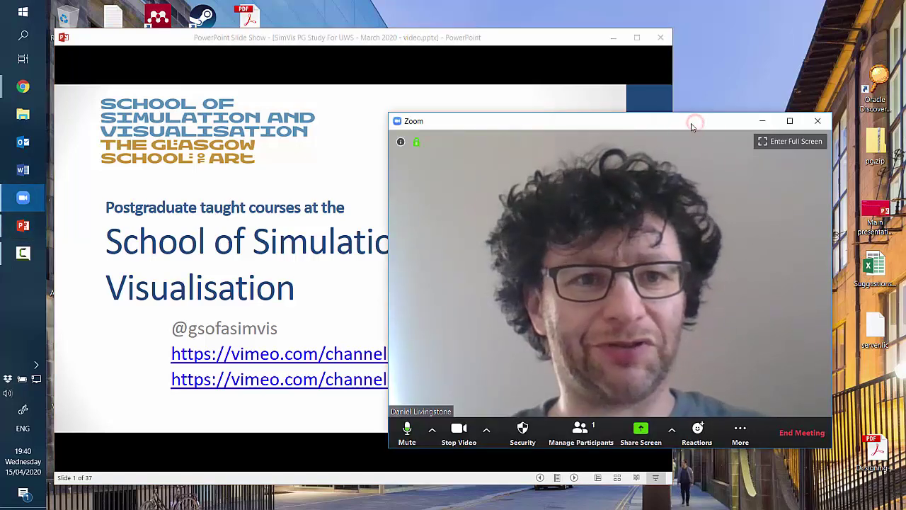
left_click_drag(695, 123, 724, 122)
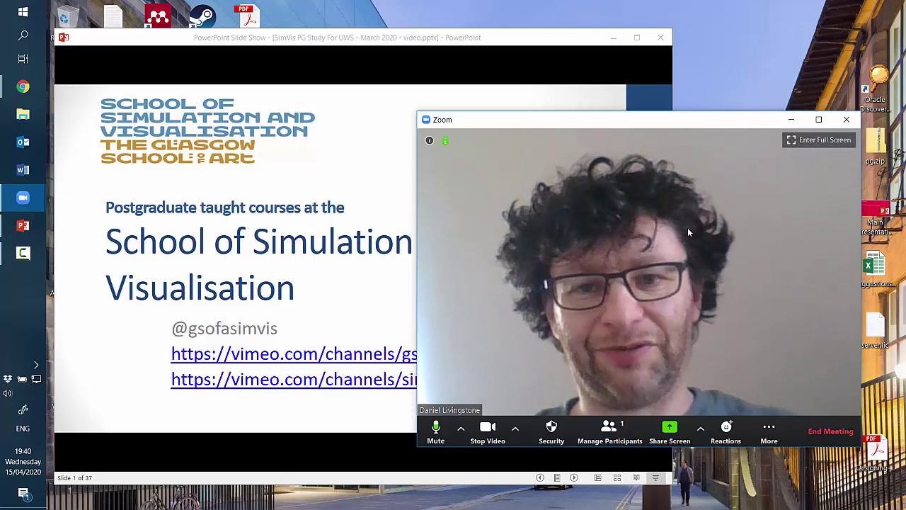
left_click(669, 427)
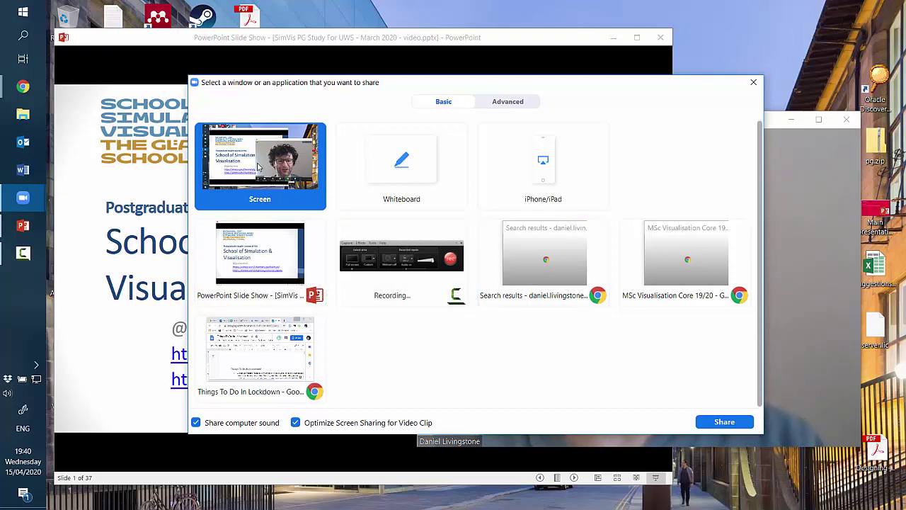
left_click(241, 250)
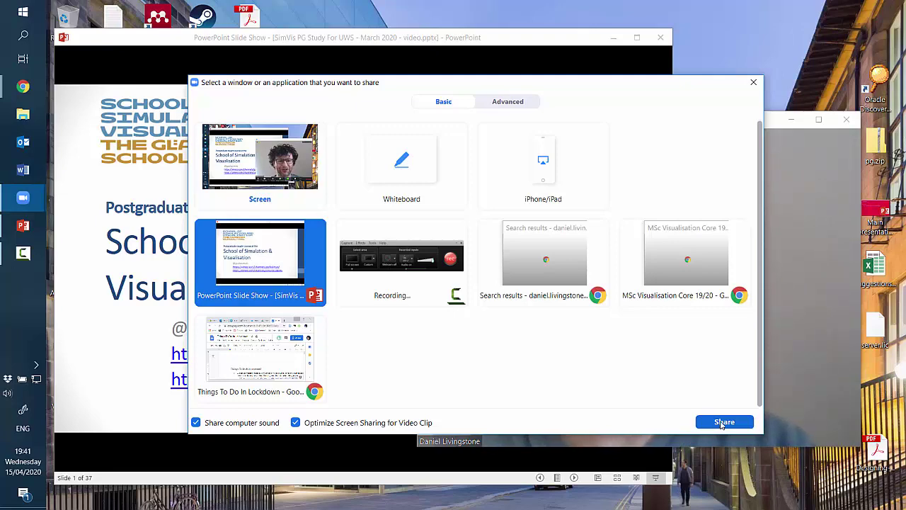
left_click(722, 422)
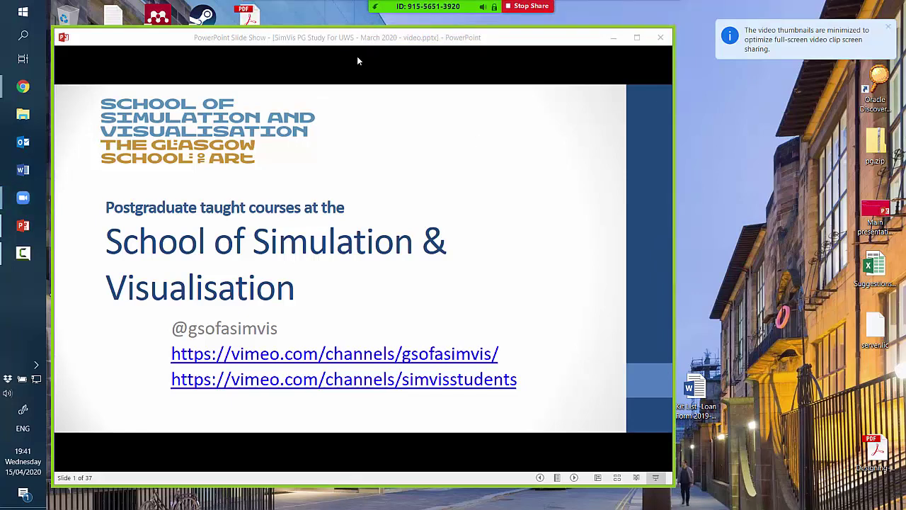
left_click_drag(352, 44, 385, 56)
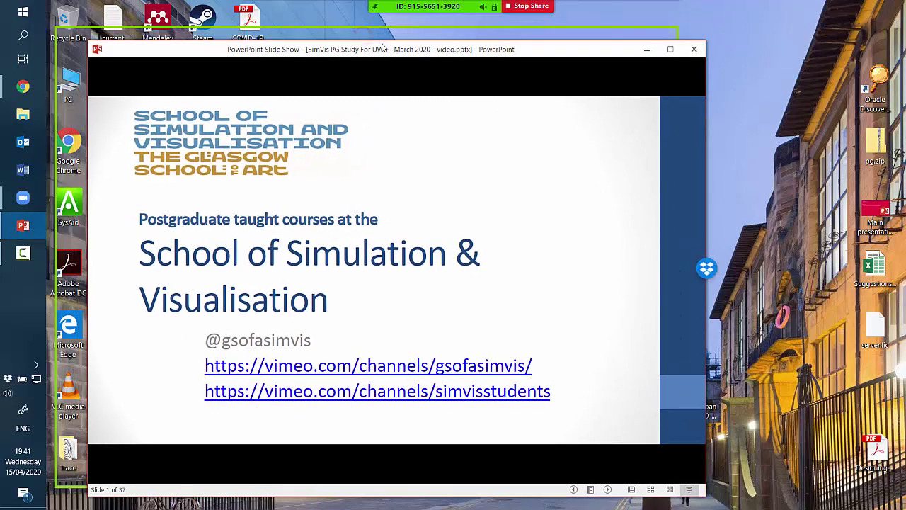
- Open the meeting's participants list, move it clear of the shared slide show, and close it
left_click(663, 12)
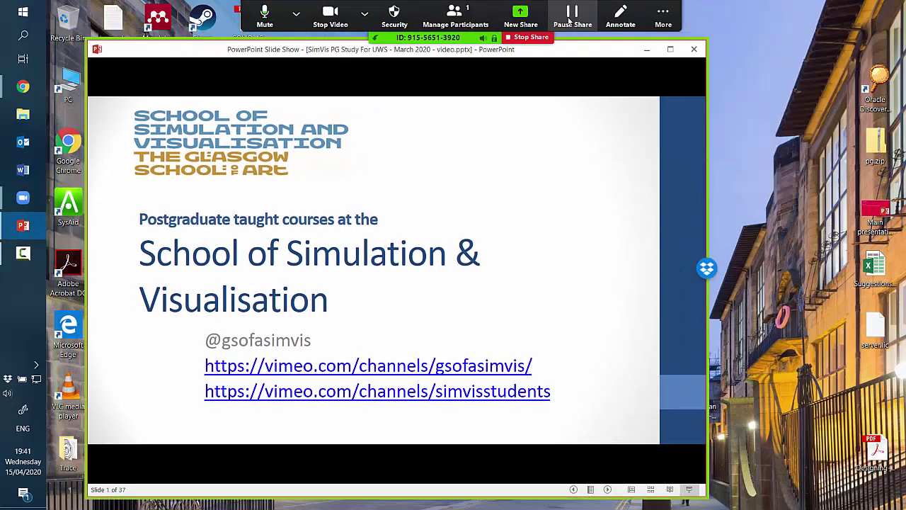
left_click(364, 12)
left_click(455, 16)
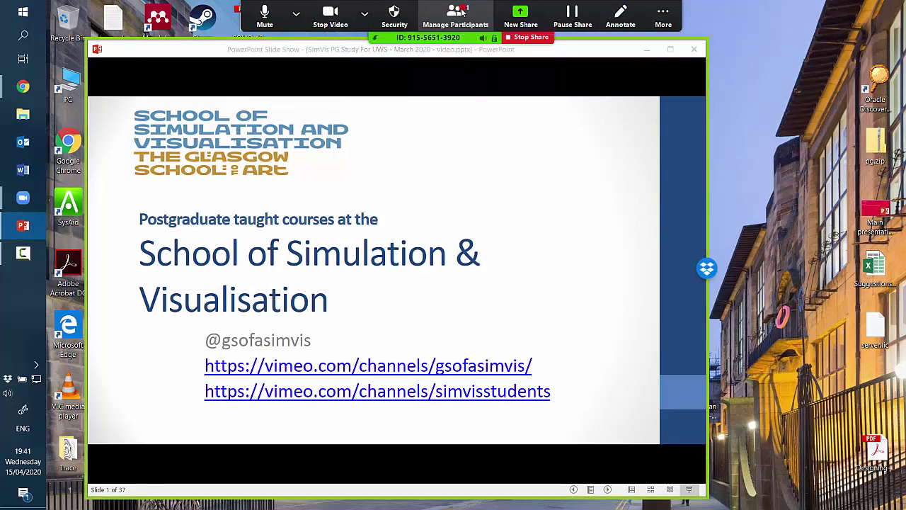
left_click_drag(433, 157, 734, 23)
left_click(878, 25)
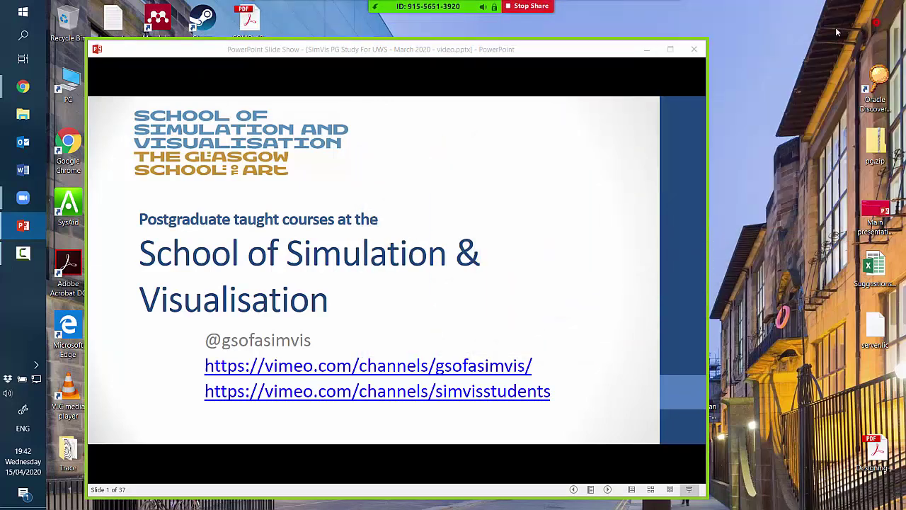
- Open the Zoom group chat, place its window beside the shared slide show, and make it narrower
left_click(663, 16)
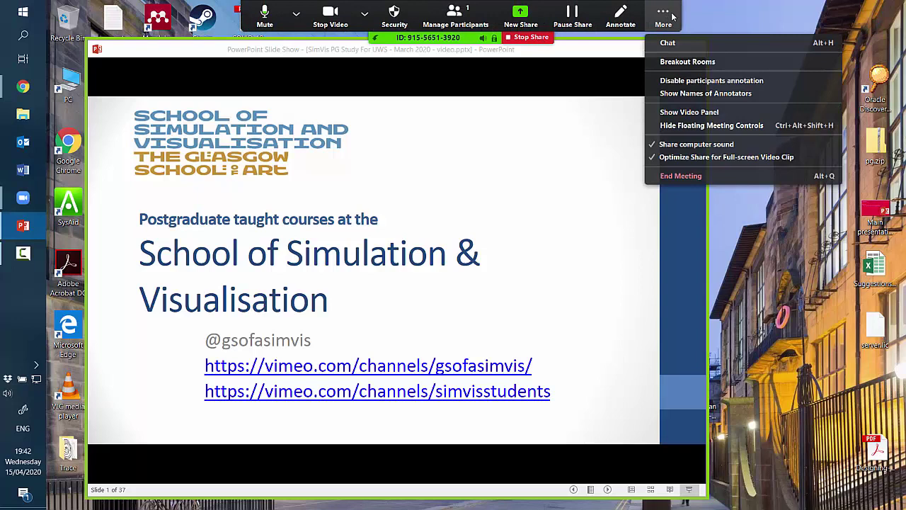
left_click(667, 43)
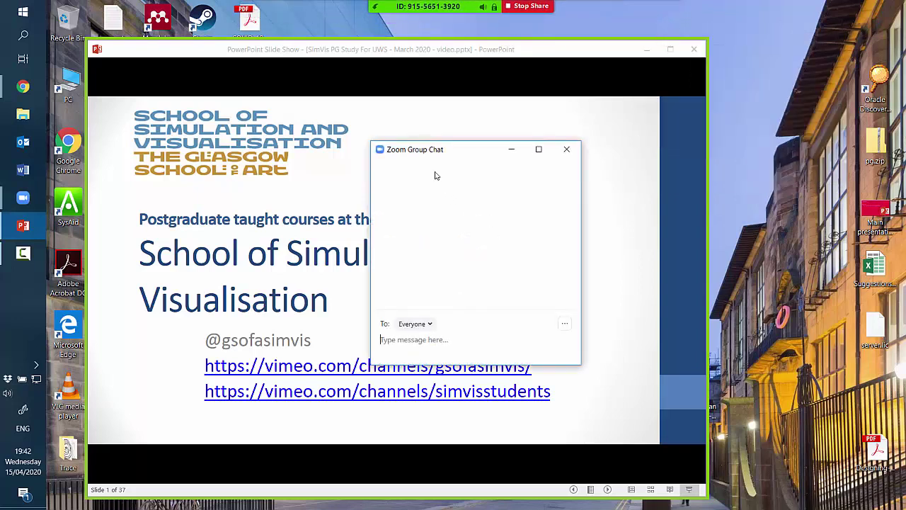
left_click_drag(435, 150, 748, 43)
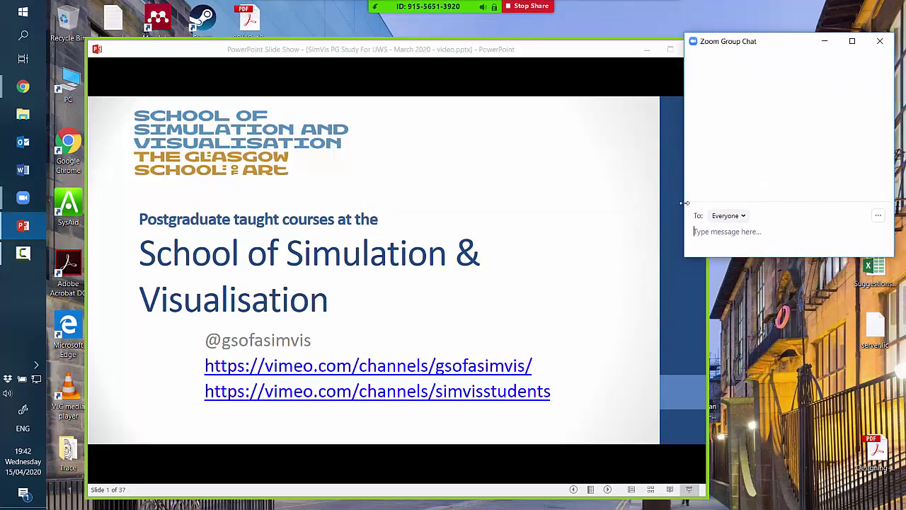
left_click_drag(685, 252, 736, 253)
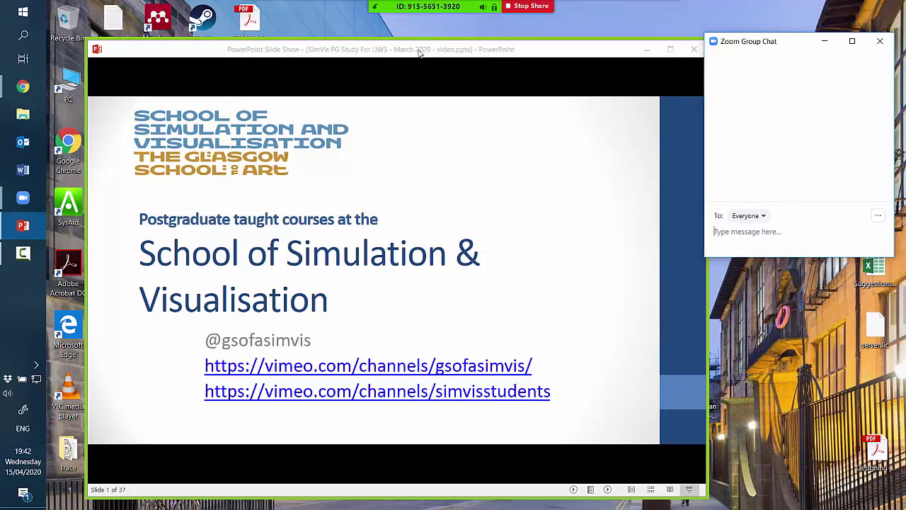
- Send the chat message "hello" to Everyone
left_click(778, 231)
type("hello")
key("Return")
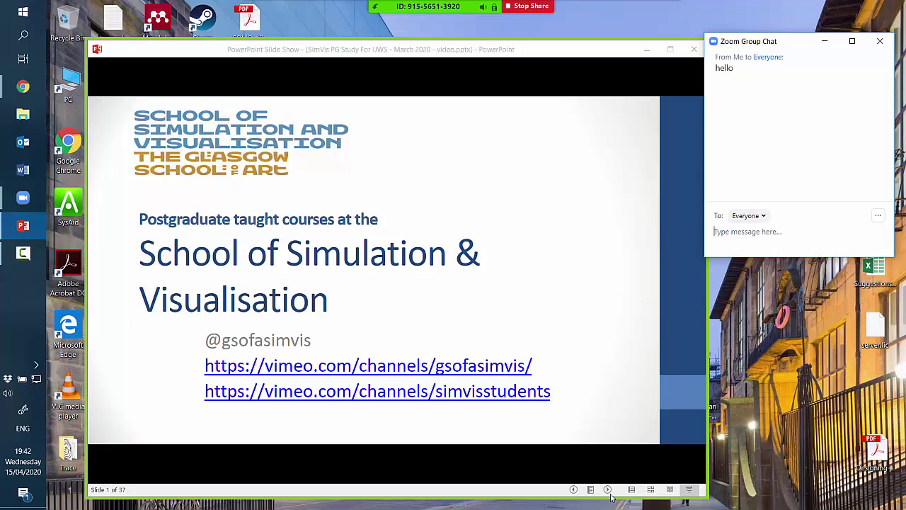
- Advance the shared slide show to slide 2 and play its embedded video
left_click(587, 365)
left_click(596, 338)
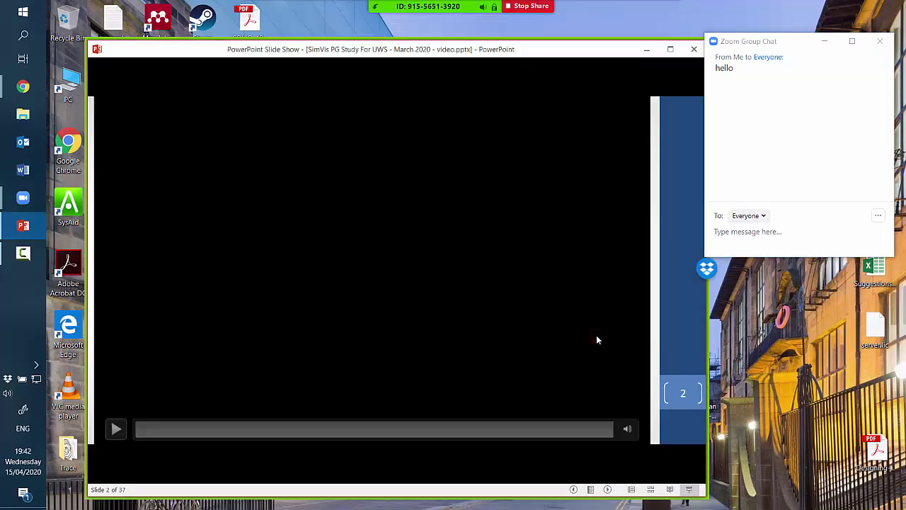
left_click(115, 428)
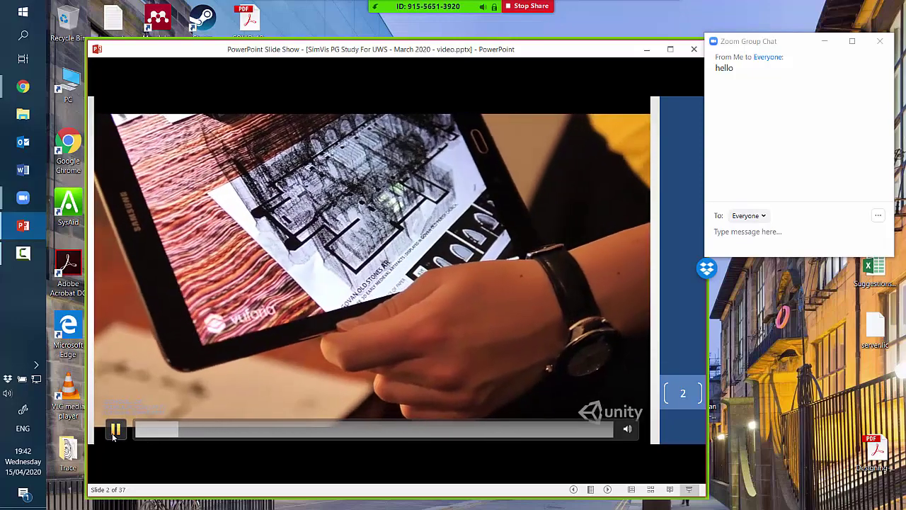
- Go forward to slide 3 and back to slide 2, and briefly play and pause the embedded video again
key("Right")
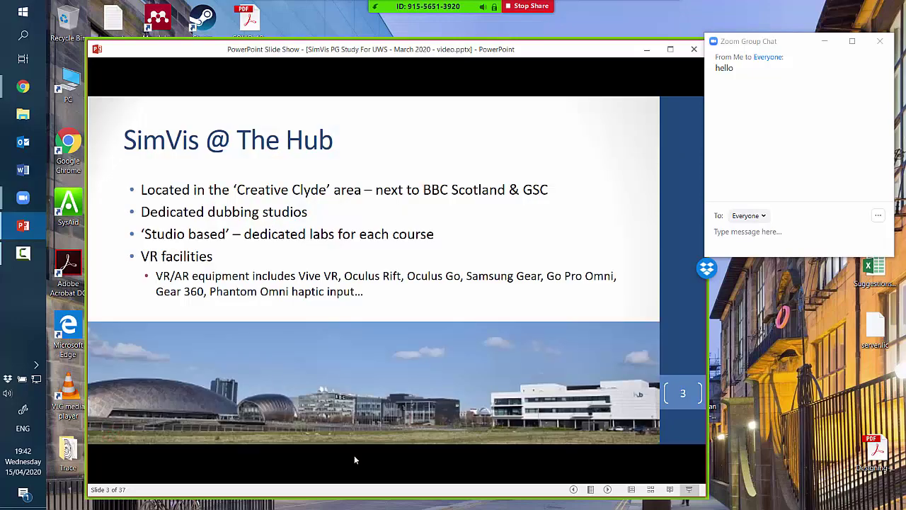
key("Left")
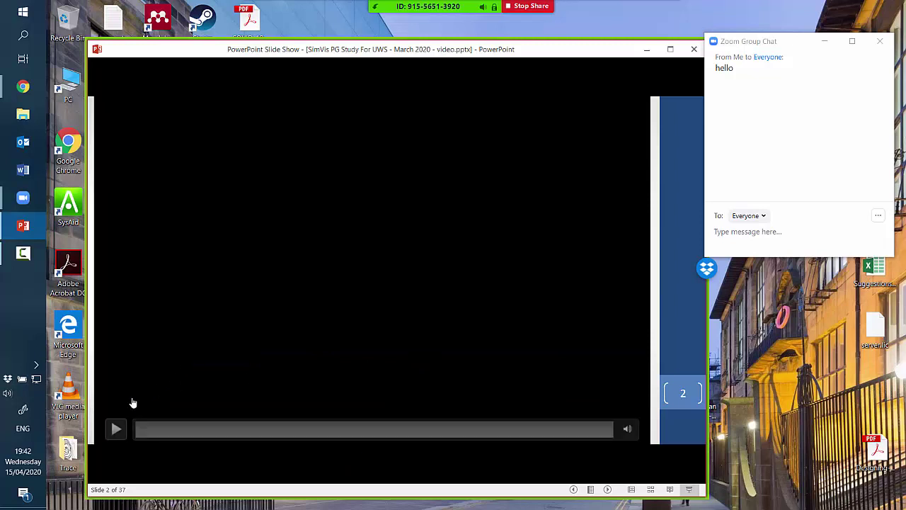
left_click(115, 429)
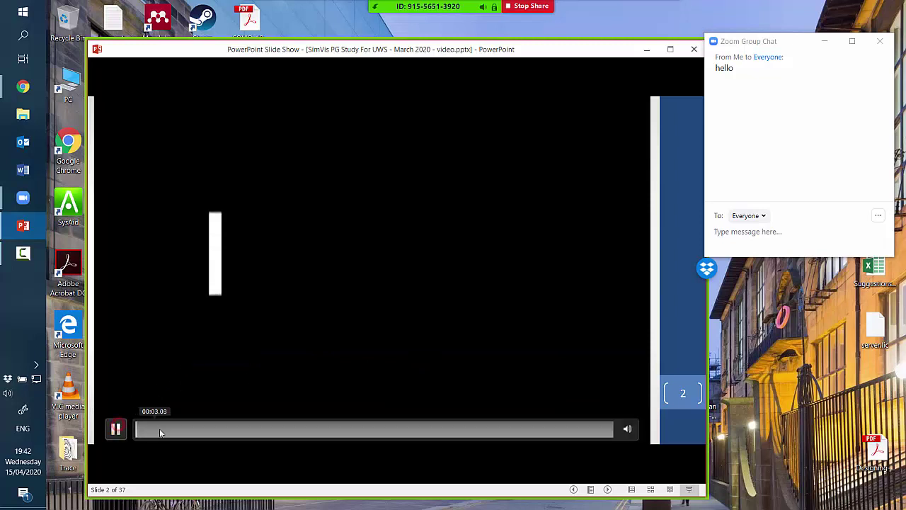
left_click(116, 428)
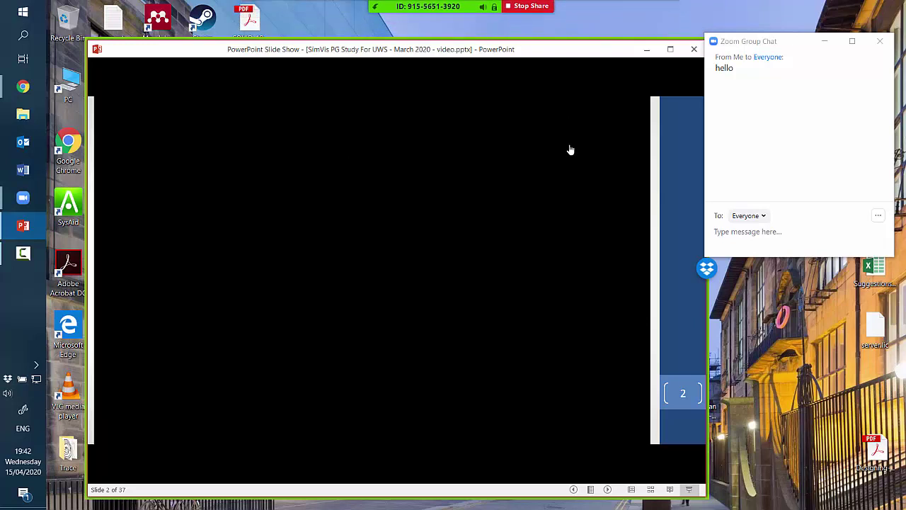
- Check the active share's Share computer sound and Optimize Share for Full-screen Video Clip options, leaving both enabled
mouse_move(528, 7)
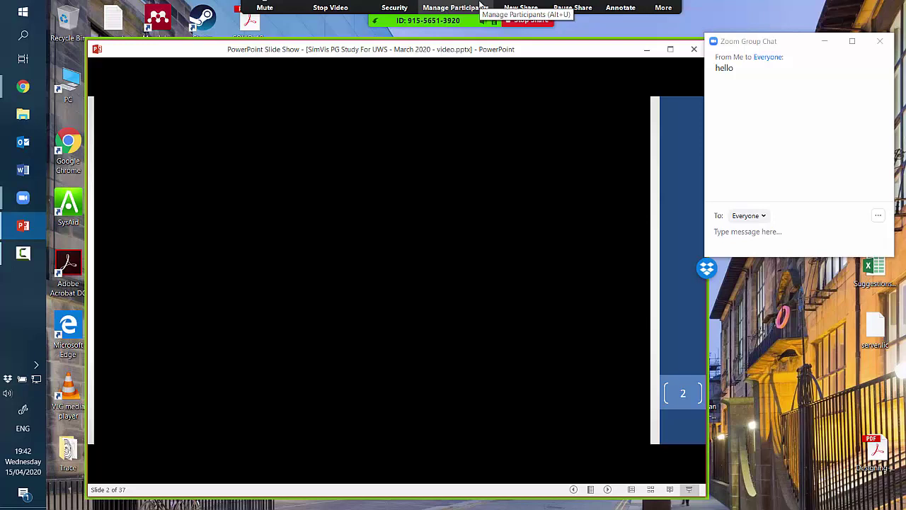
left_click(661, 15)
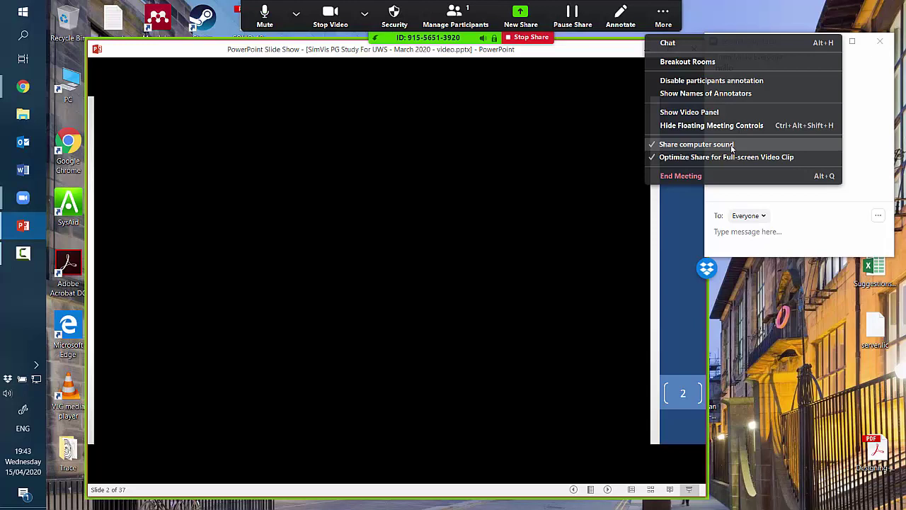
left_click(461, 300)
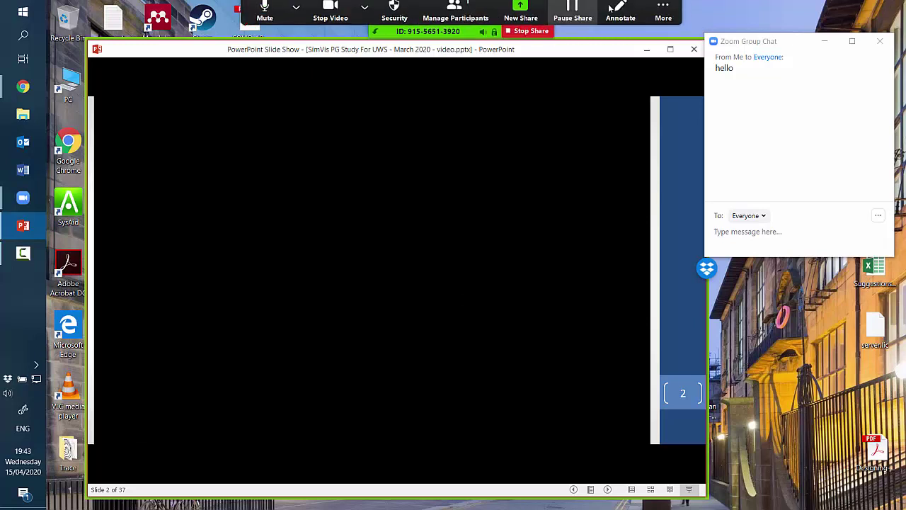
left_click(652, 17)
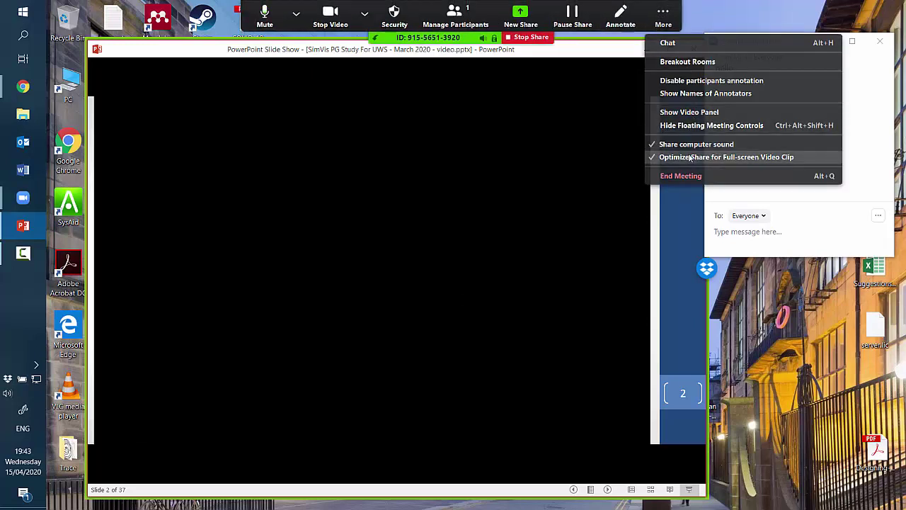
left_click(521, 325)
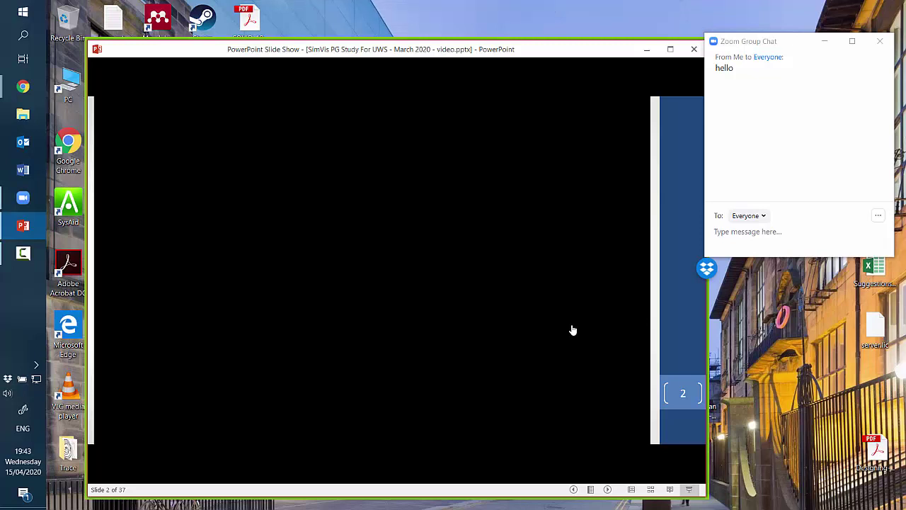
mouse_move(521, 342)
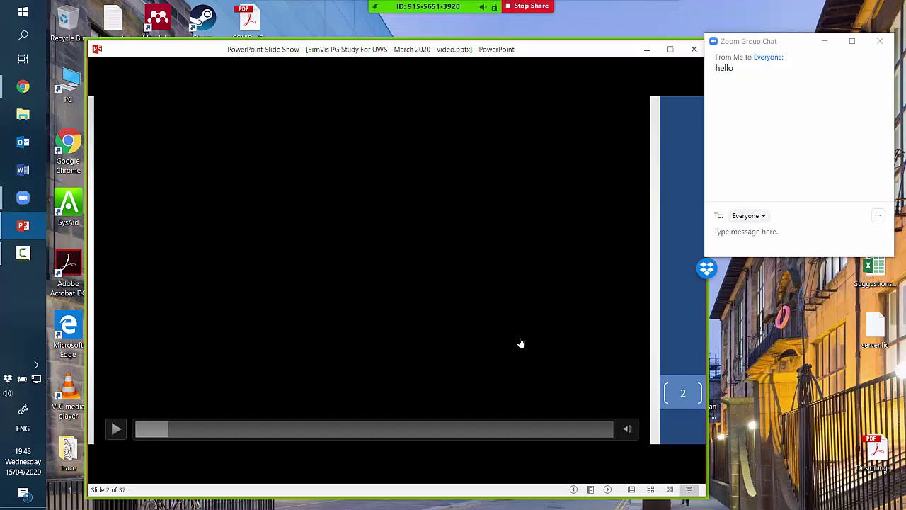